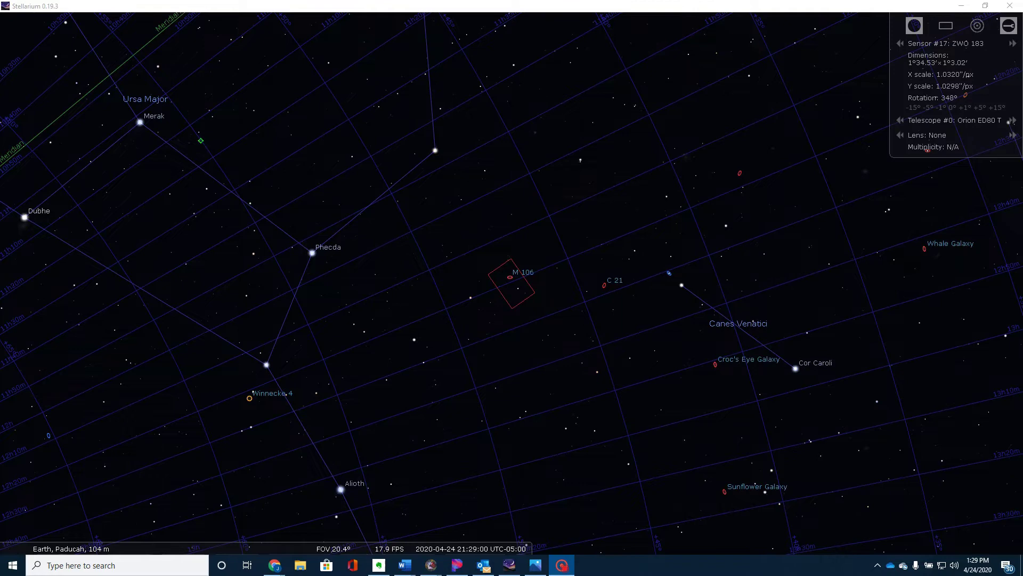
# - Zoom out to see the surrounding constellations, then zoom in until M 106 fills the ZWO 183 frame
pyautogui.scroll(-5, 470, 351)
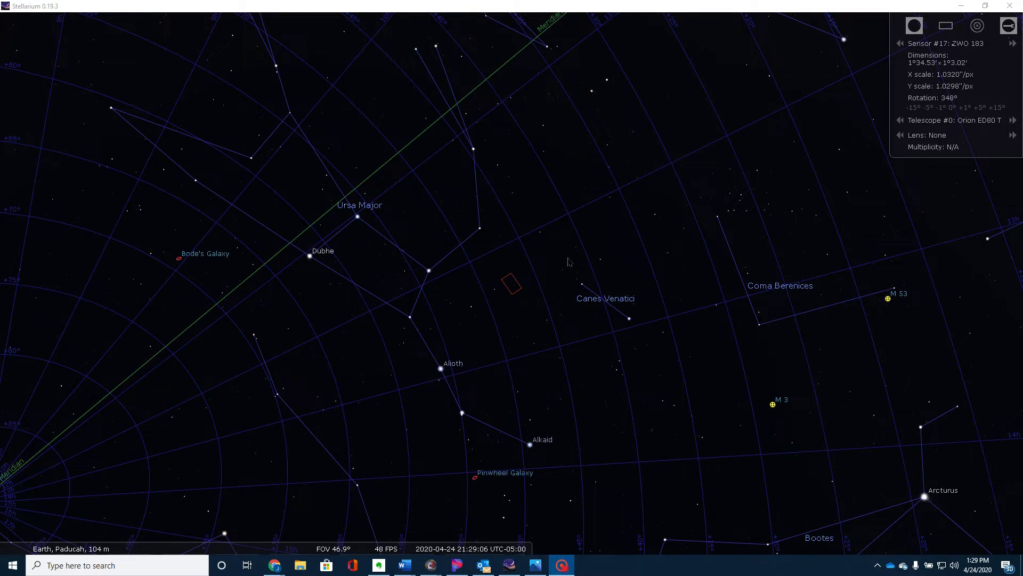
pyautogui.scroll(8, 525, 317)
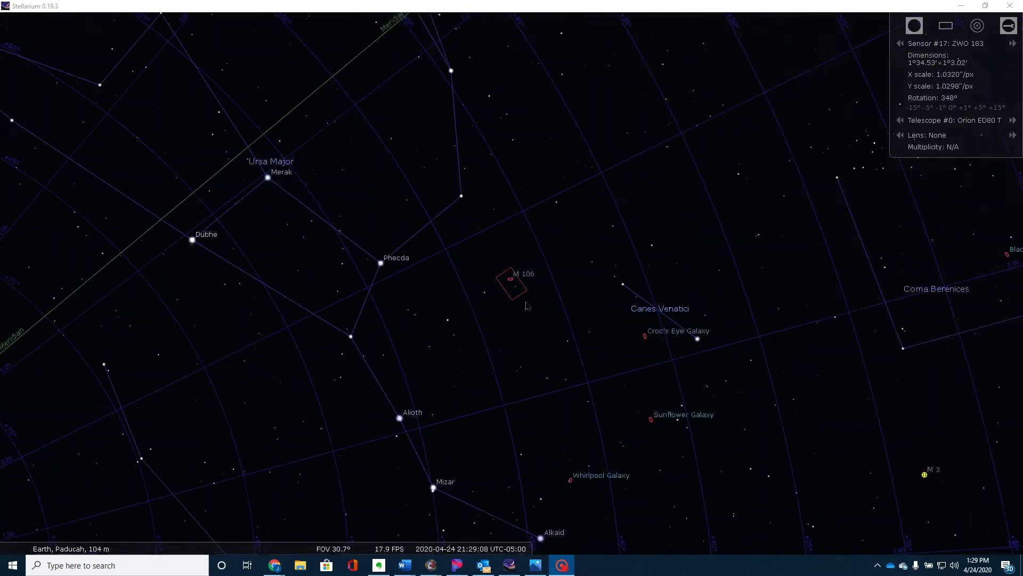
pyautogui.scroll(5, 525, 312)
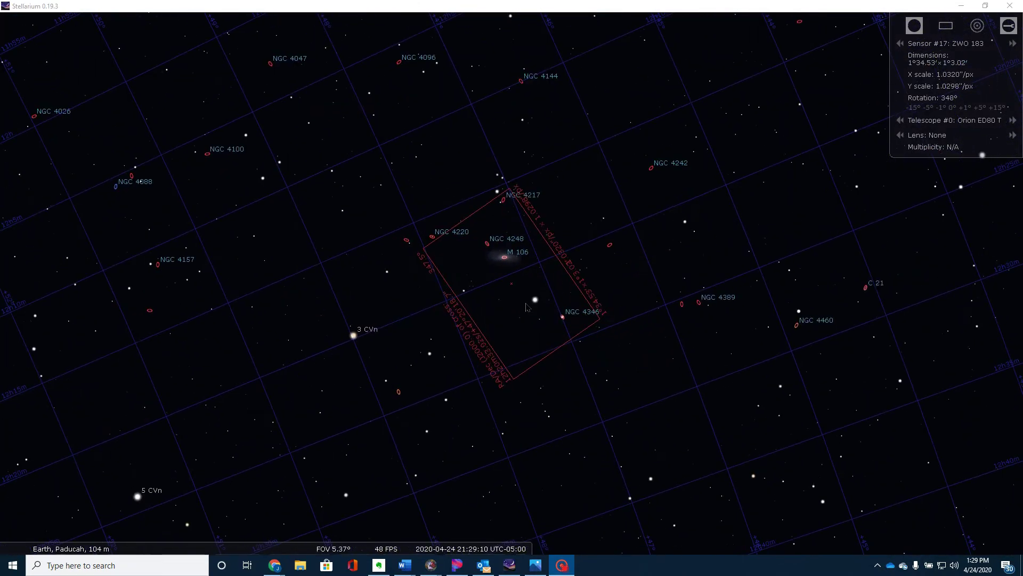
# - Drag and zoom the sky so M 106 sits at the centre of the enlarged ZWO 183 frame
pyautogui.moveTo(528, 341); pyautogui.dragTo(543, 367)
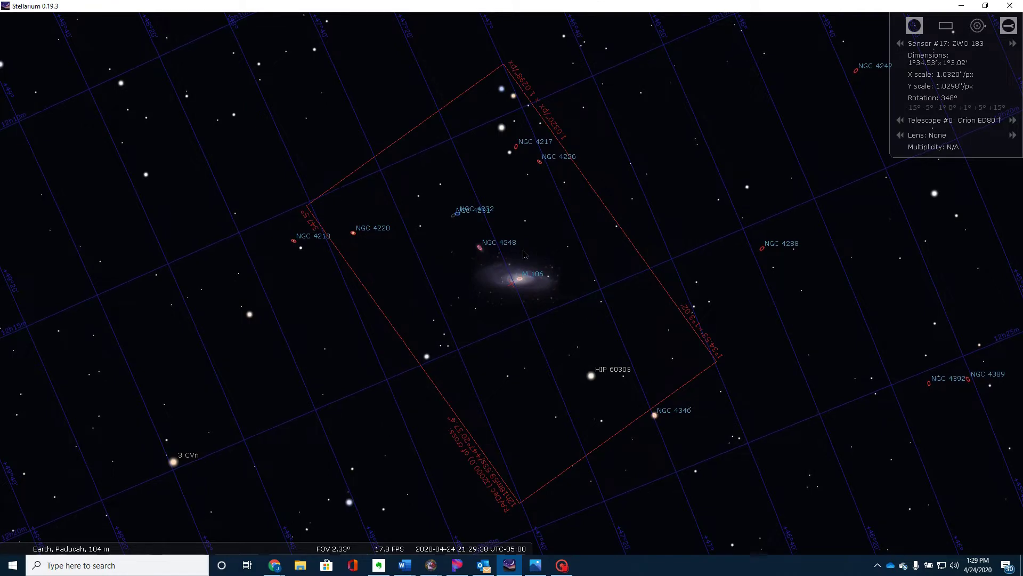
pyautogui.scroll(3, 564, 292)
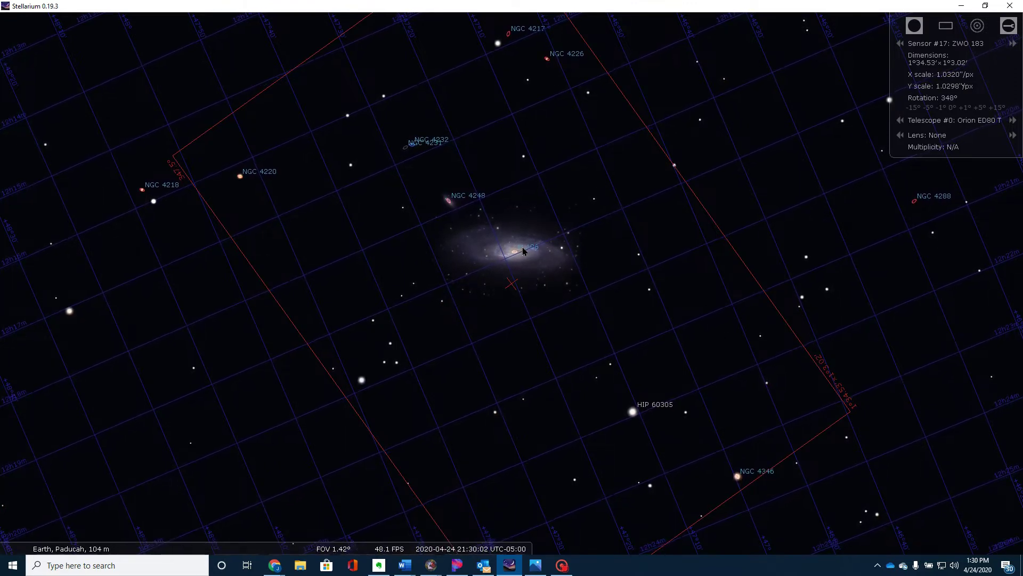
pyautogui.moveTo(523, 251); pyautogui.dragTo(525, 264)
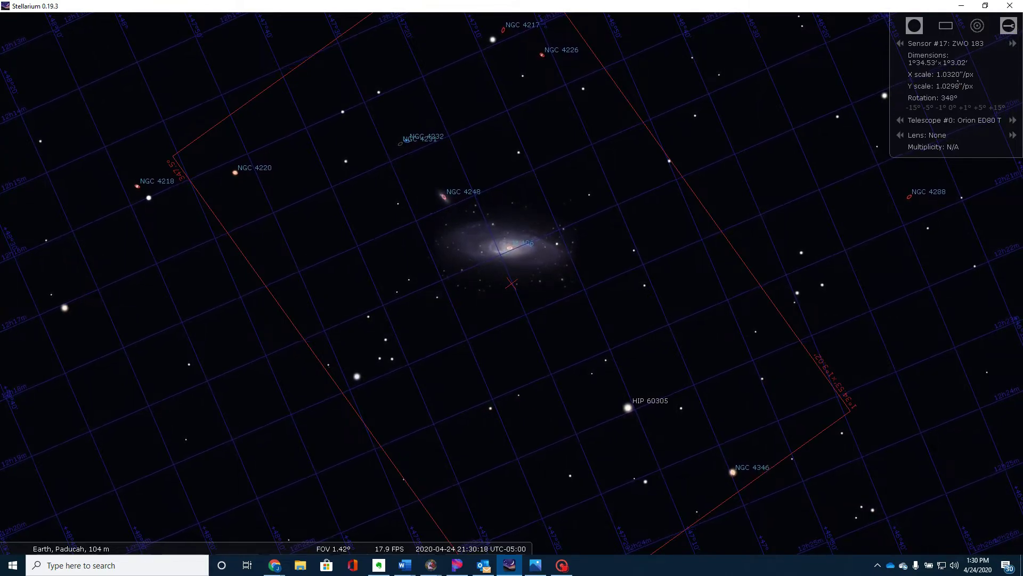
# - Bring up the Chrome galaxy page, move it up-left and enlarge it to view, then close it
pyautogui.hotkey('alt', 'Tab')
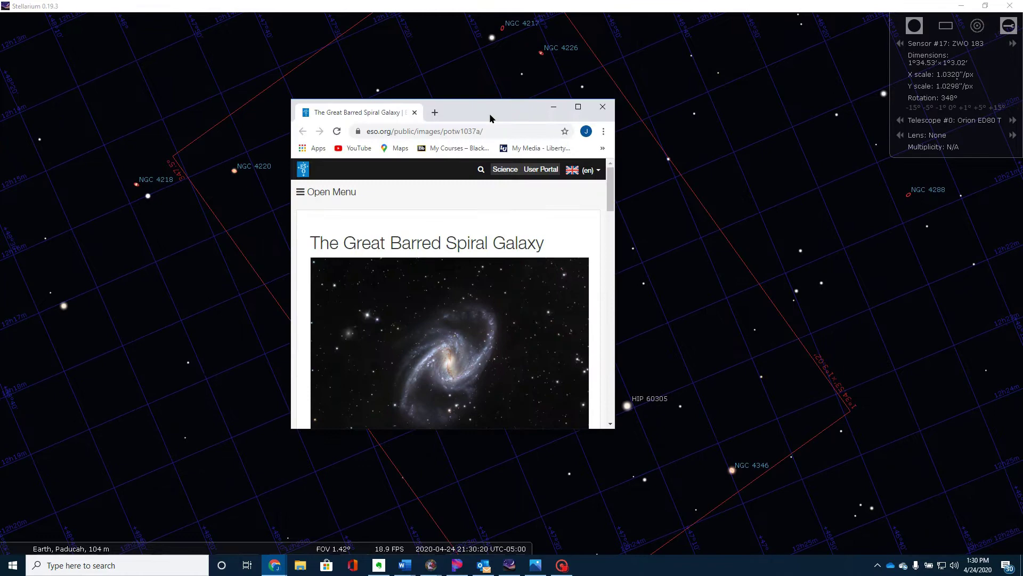
pyautogui.moveTo(491, 117); pyautogui.dragTo(467, 59)
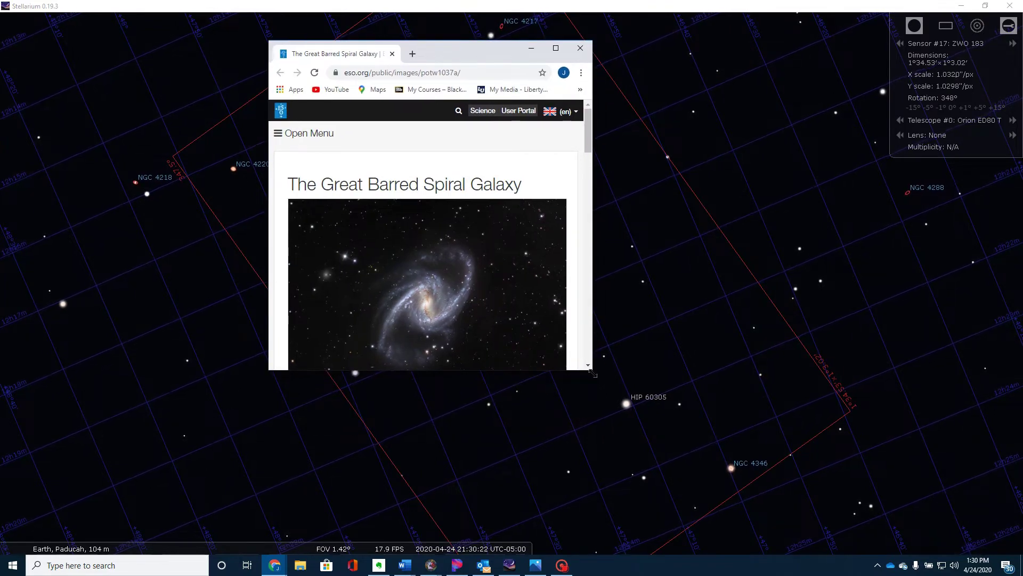
pyautogui.moveTo(593, 373); pyautogui.dragTo(813, 520)
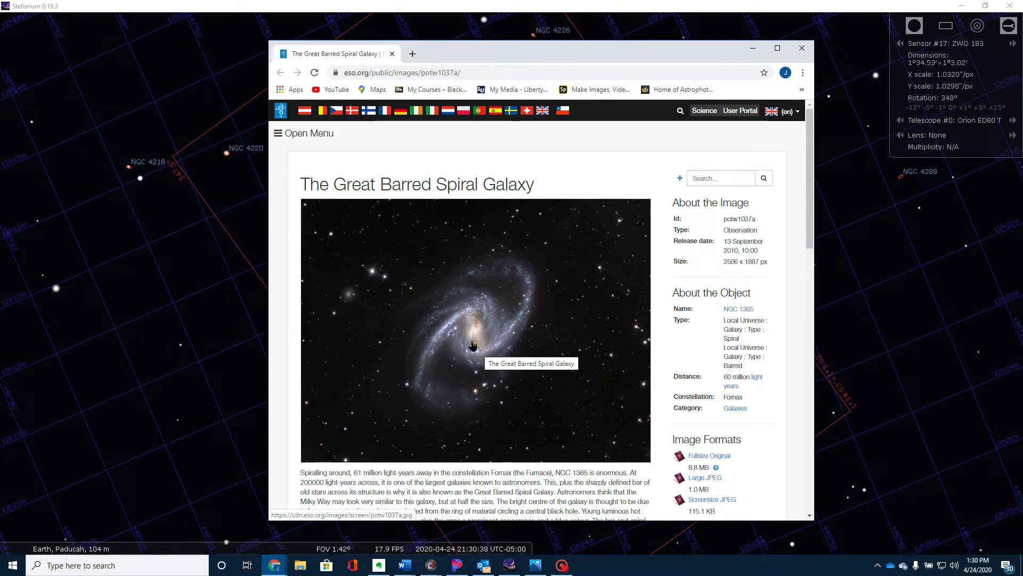
pyautogui.click(802, 48)
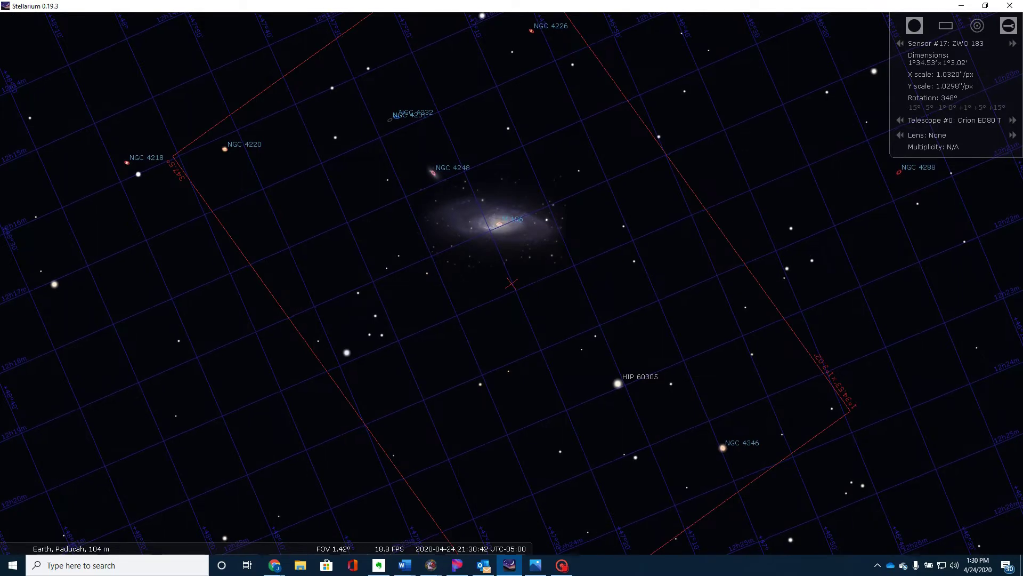
pyautogui.click(535, 565)
pyautogui.moveTo(557, 77); pyautogui.dragTo(516, 73)
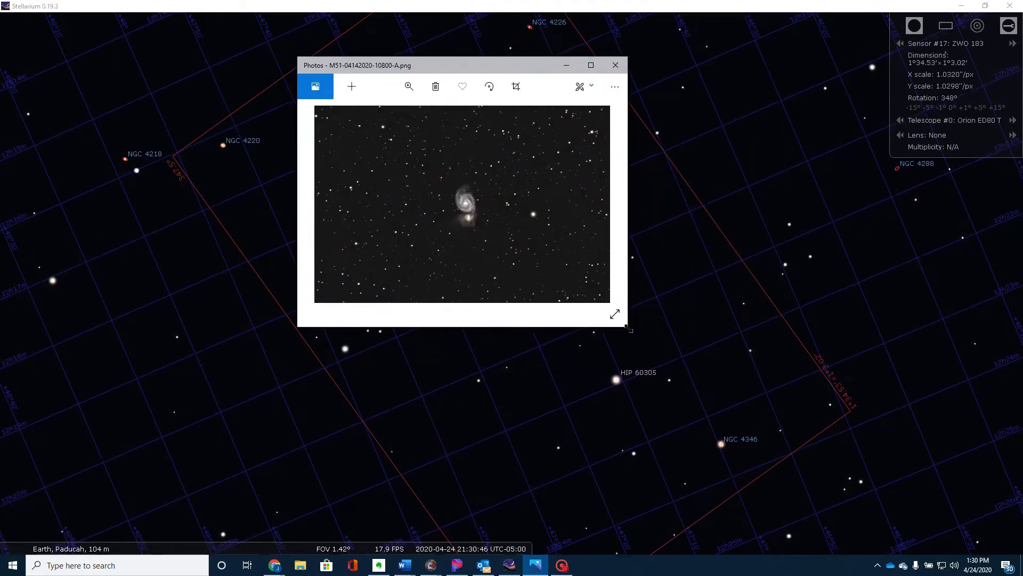
pyautogui.moveTo(629, 327); pyautogui.dragTo(812, 551)
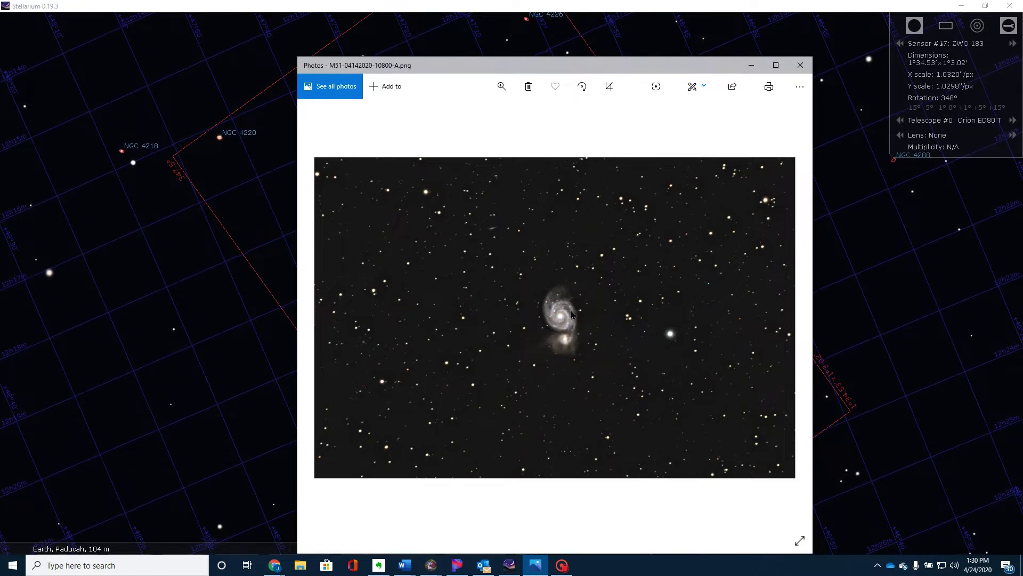
pyautogui.click(800, 64)
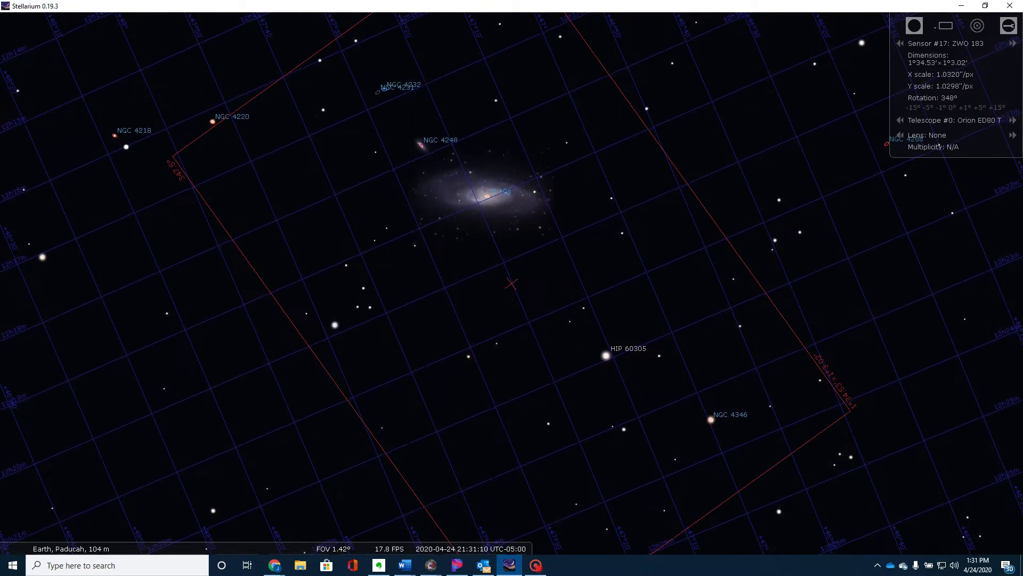
# - Zoom in to inspect M106, return to 1.42° FOV, and centre it in the ZWO 183 frame
pyautogui.hotkey('alt', 'Tab')
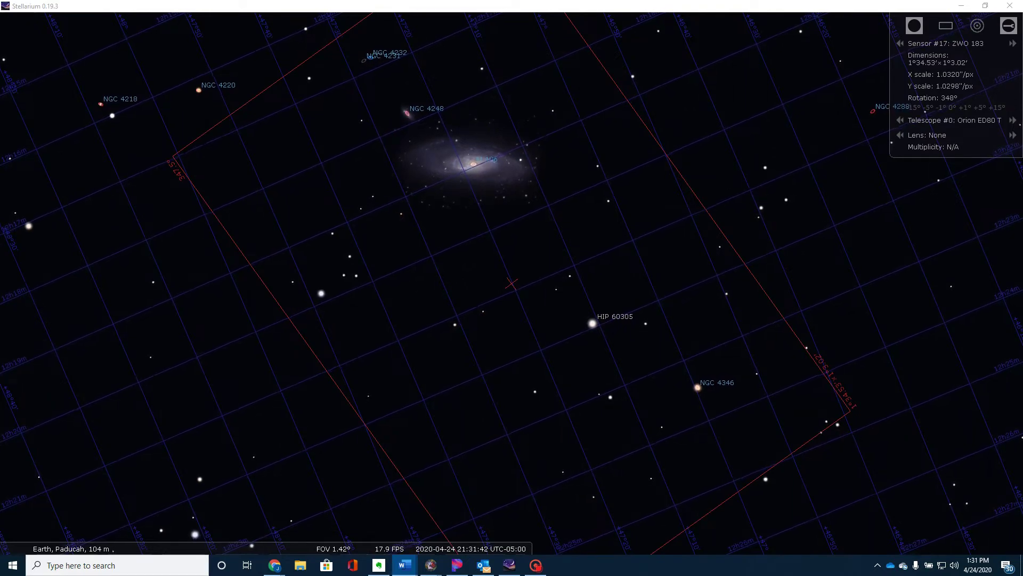
pyautogui.moveTo(425, 319); pyautogui.dragTo(468, 446)
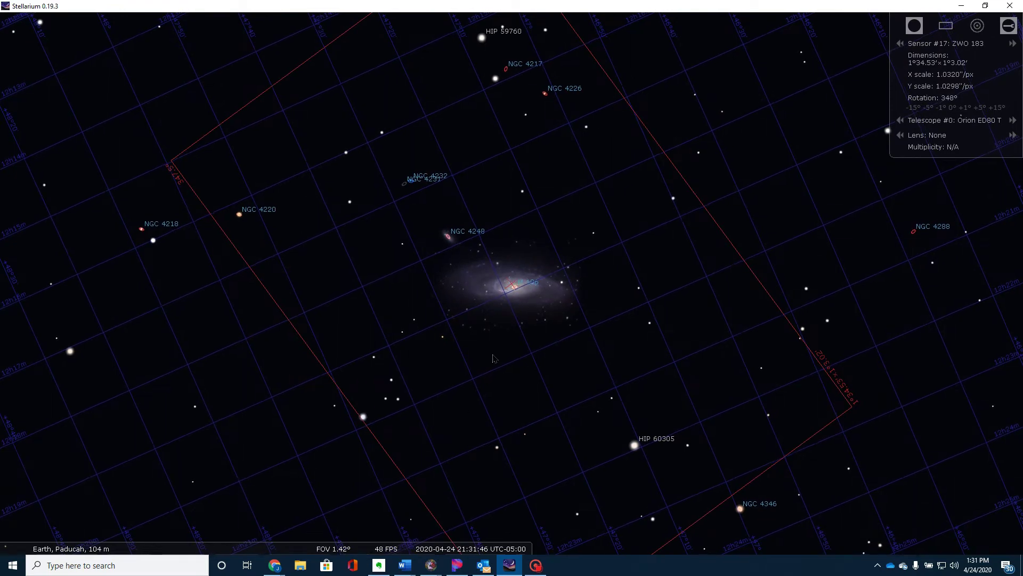
pyautogui.scroll(3, 498, 318)
pyautogui.scroll(2, 499, 318)
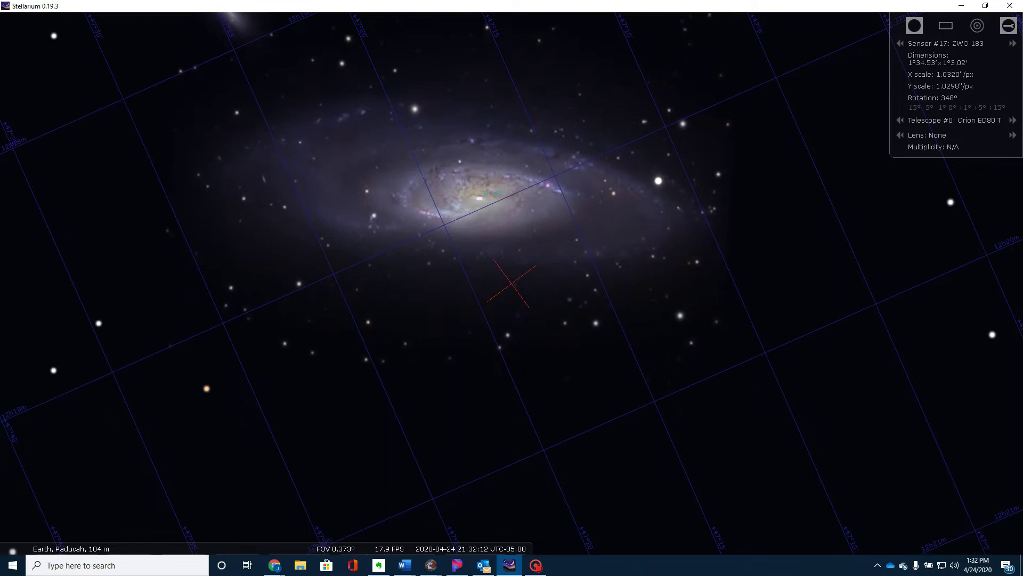
pyautogui.scroll(2, 500, 160)
pyautogui.scroll(-5, 501, 170)
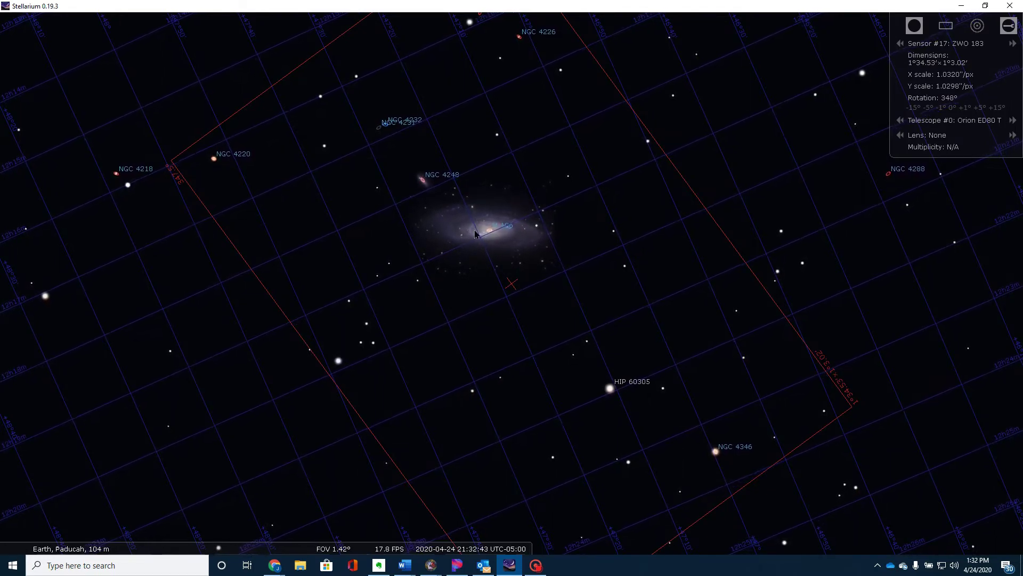
pyautogui.scroll(3, 474, 232)
pyautogui.moveTo(471, 198); pyautogui.dragTo(494, 251)
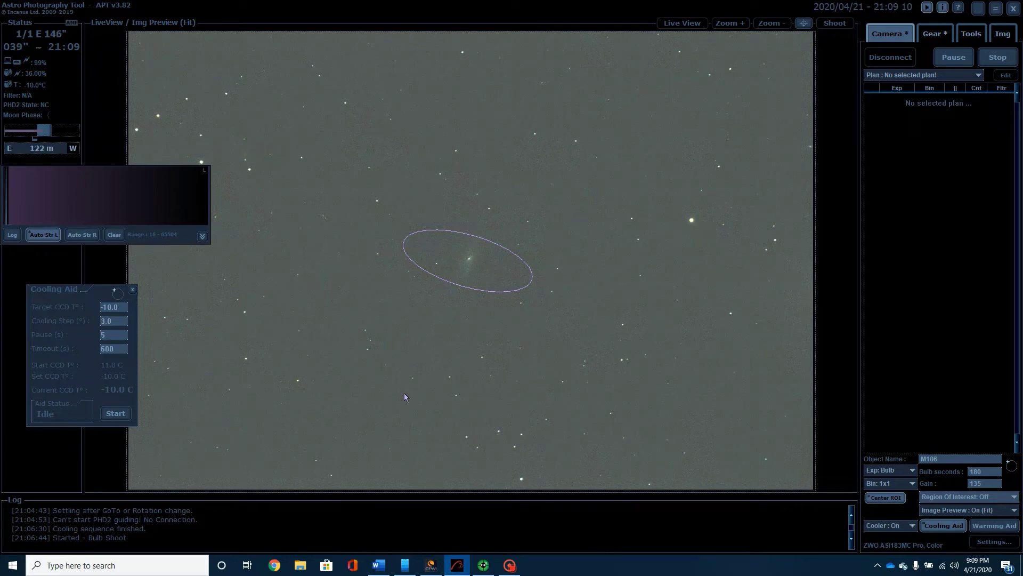
# - Bring PHD2 Guiding to the front and check its total RMS of about 0.19 px
pyautogui.moveTo(483, 565)
pyautogui.click(482, 527)
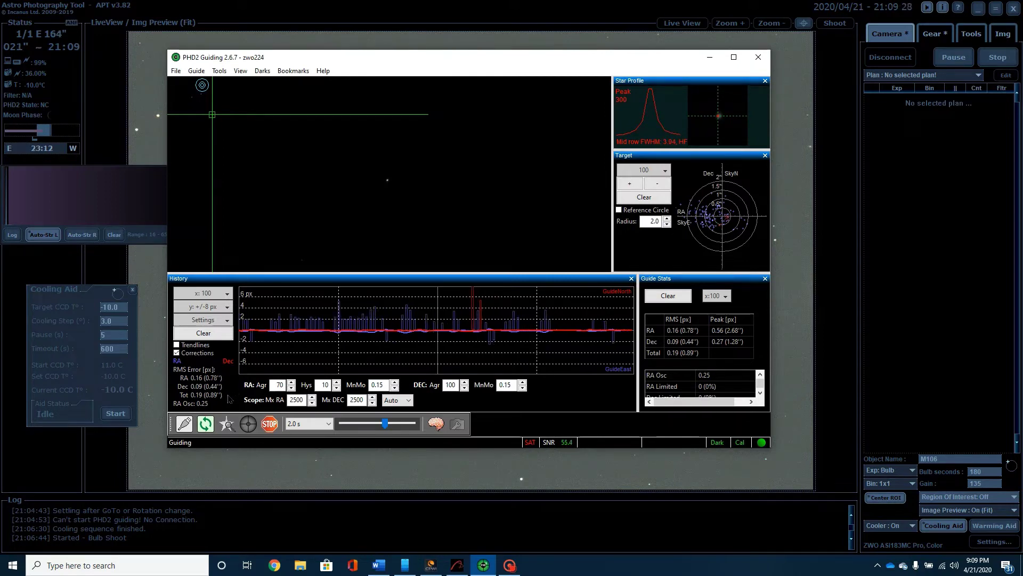
# - Return to Astro Photography Tool and let the 180 s M106 test exposure finish
pyautogui.click(264, 474)
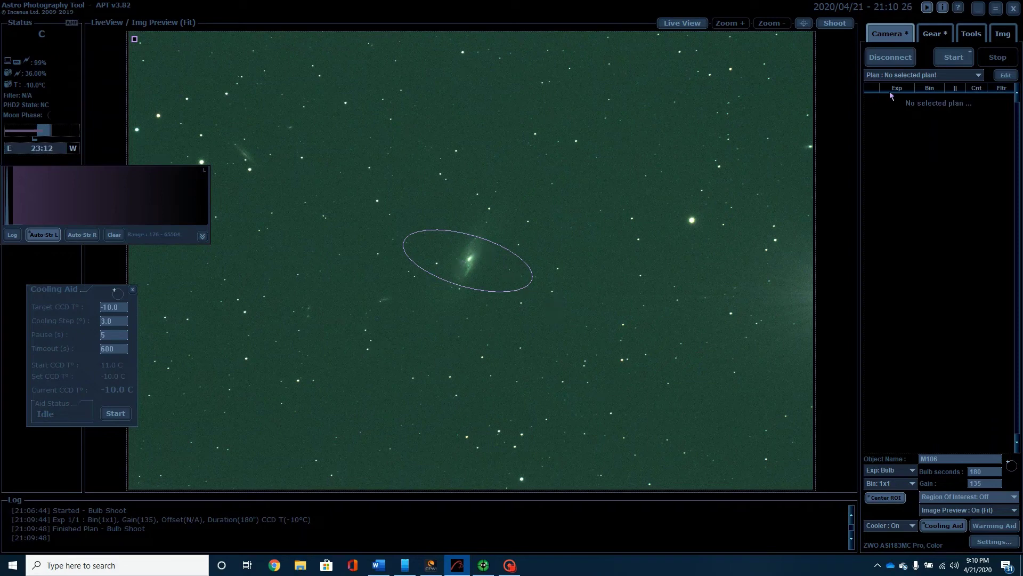
# - Start the 180 Seconds imaging plan, confirming M106 as the object name
pyautogui.click(963, 75)
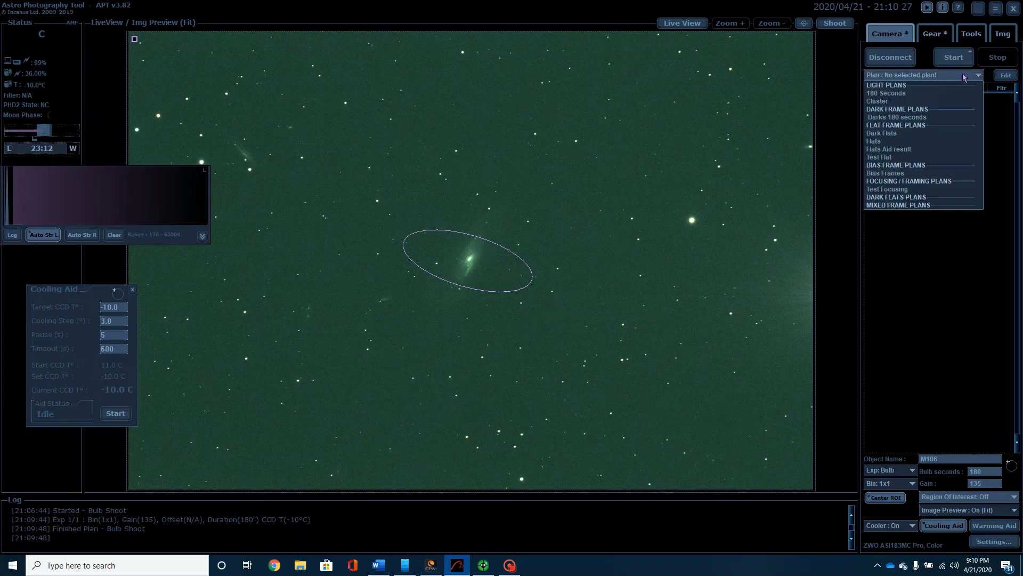
pyautogui.click(906, 93)
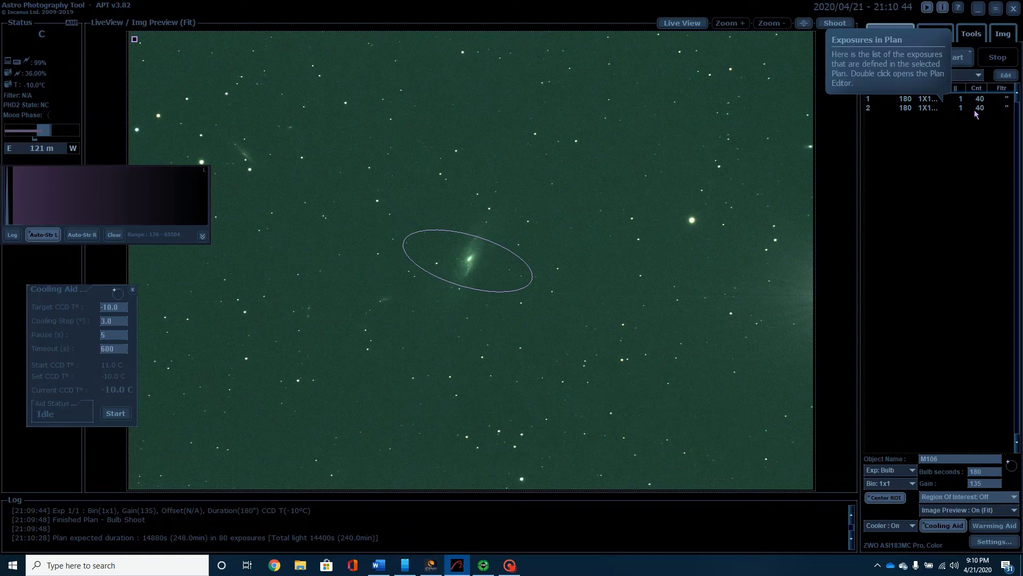
pyautogui.click(954, 57)
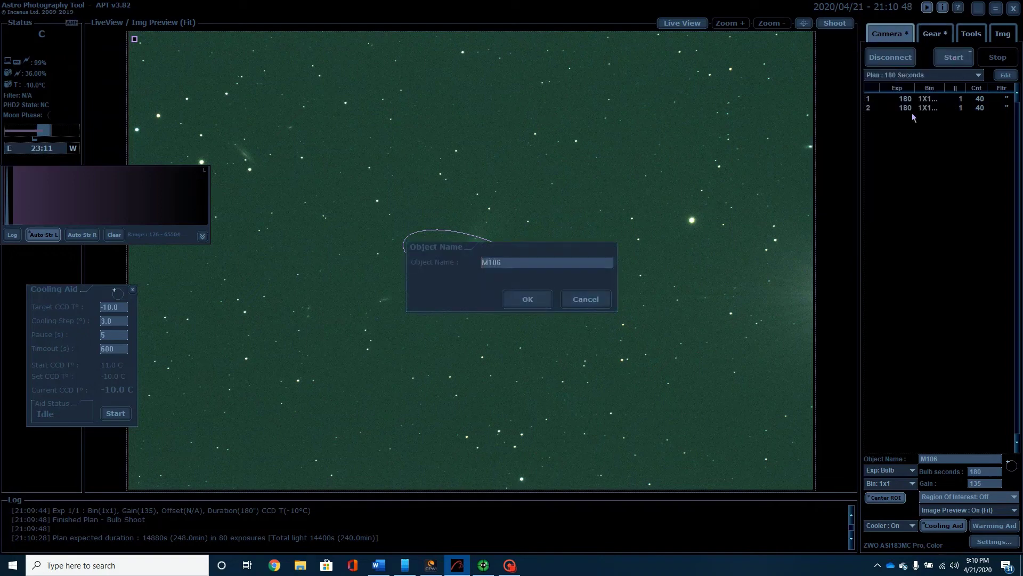
pyautogui.click(527, 302)
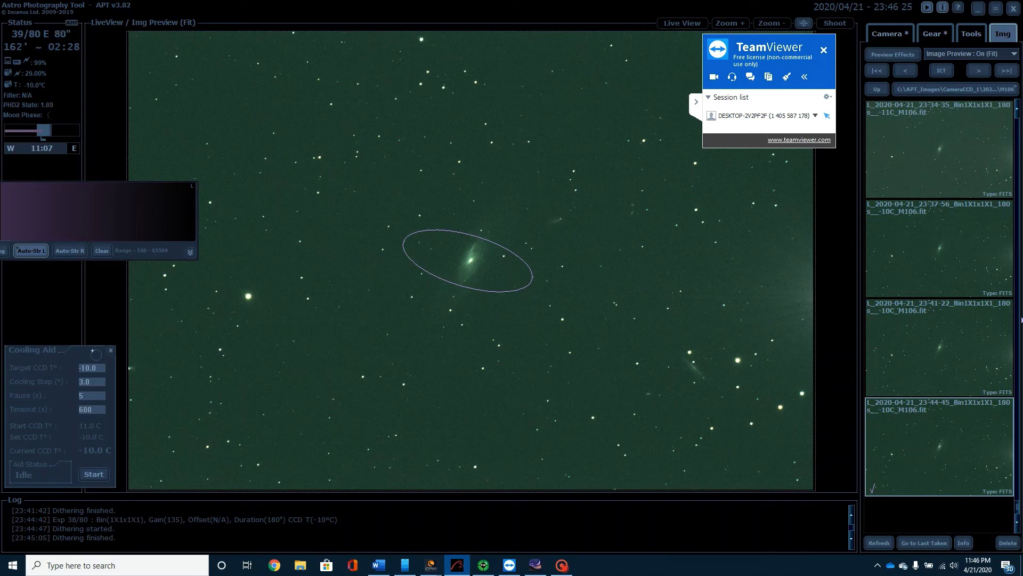
# - Preview the 21:09:47 frame from the thumbnail list, then load the latest 23:44:45 frame
pyautogui.moveTo(1016, 508); pyautogui.dragTo(1016, 125)
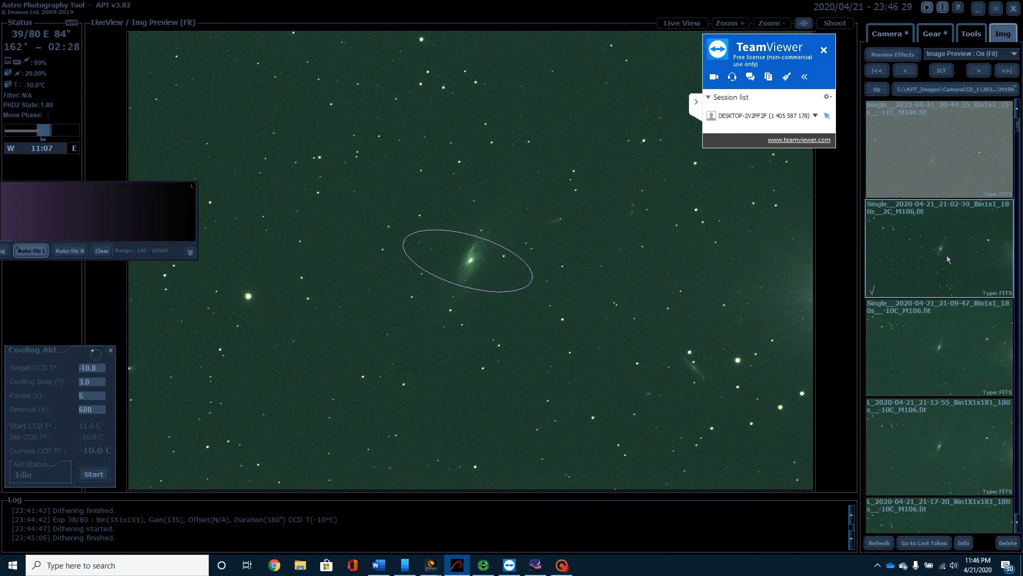
pyautogui.click(918, 358)
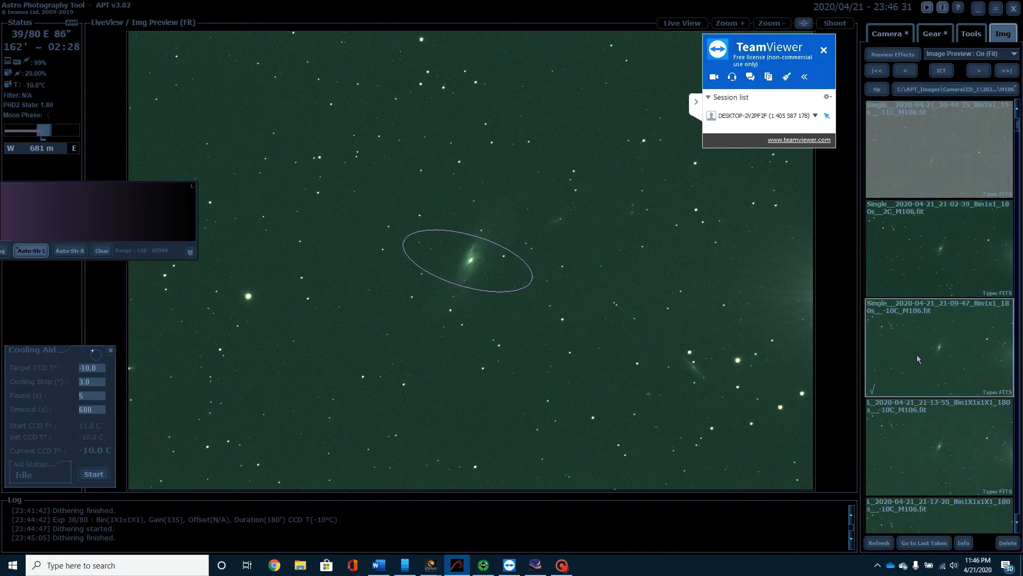
pyautogui.doubleClick(916, 354)
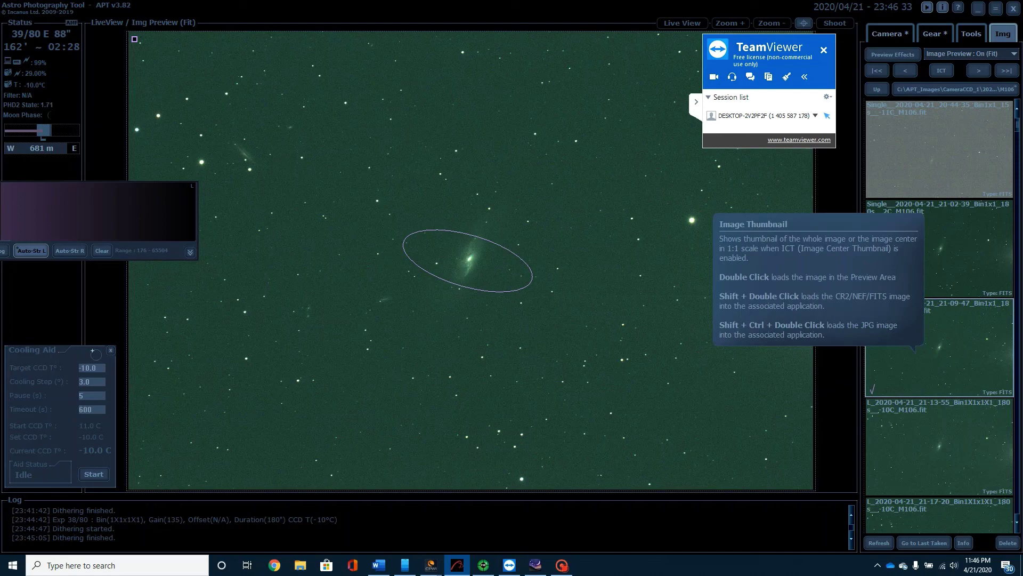
pyautogui.moveTo(1016, 131); pyautogui.dragTo(1015, 504)
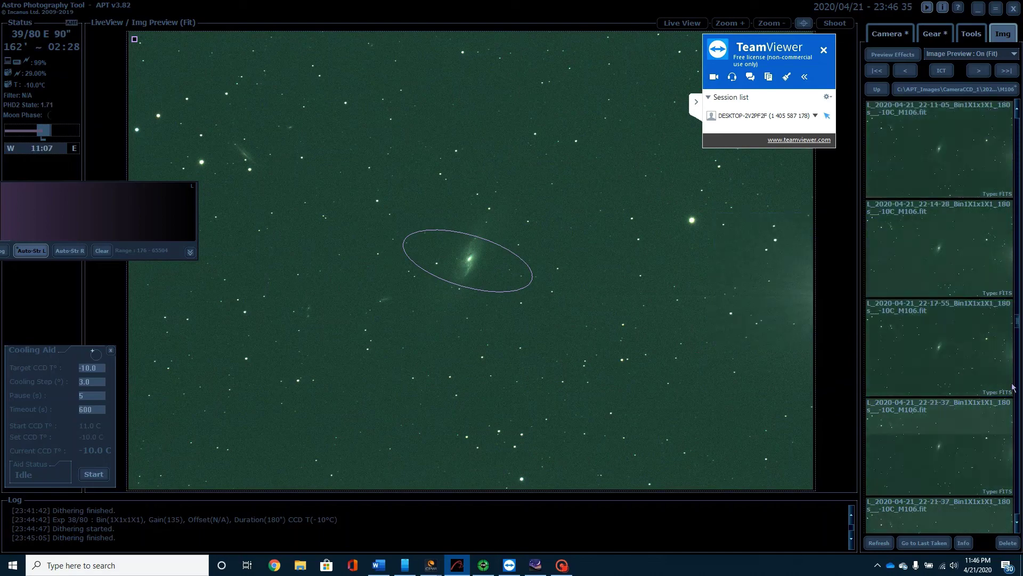
pyautogui.doubleClick(963, 463)
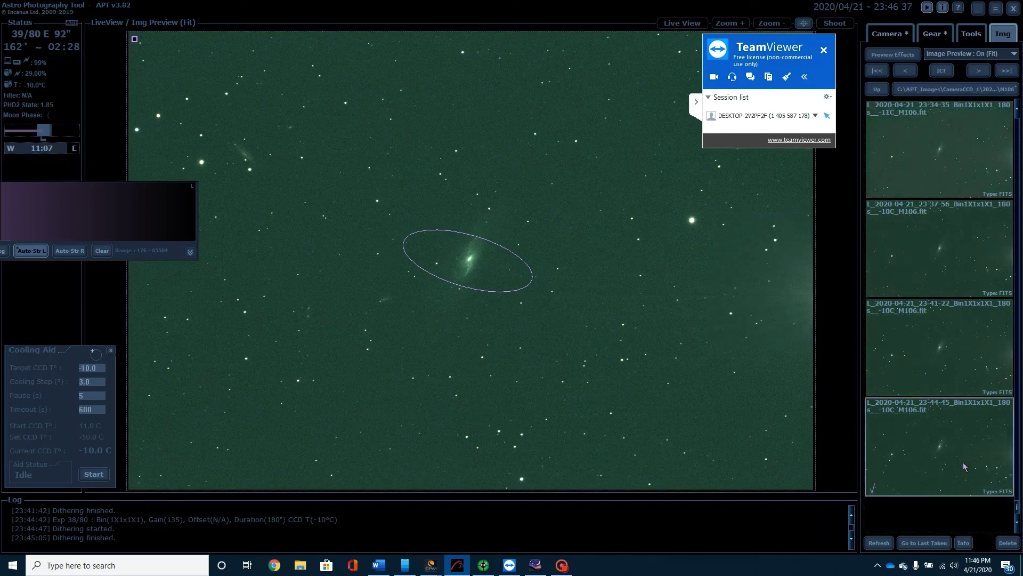